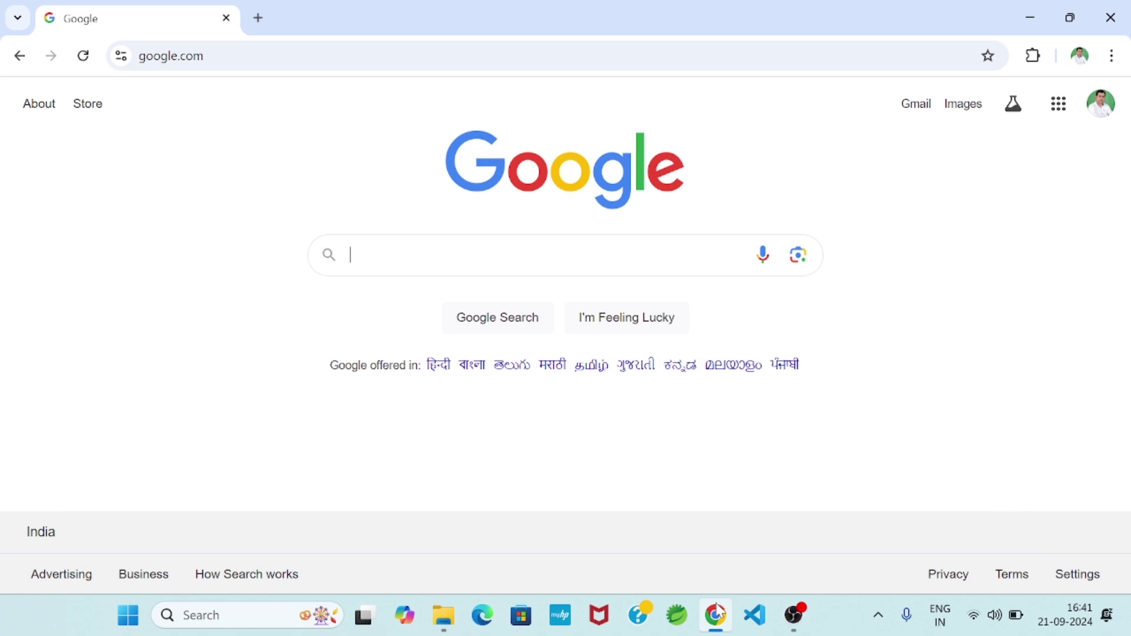
Search Google for 'jdk 23 download' and open Oracle's Java Downloads result in a new tab.
{"action": "type", "text": "j"}
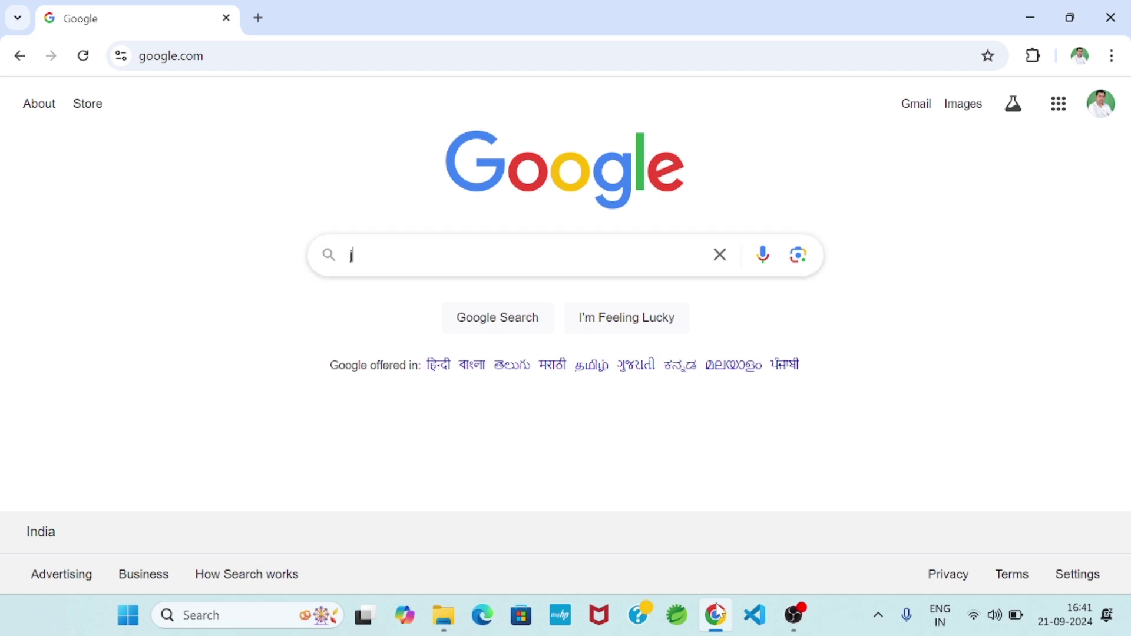
{"action": "type", "text": "dk 23 do"}
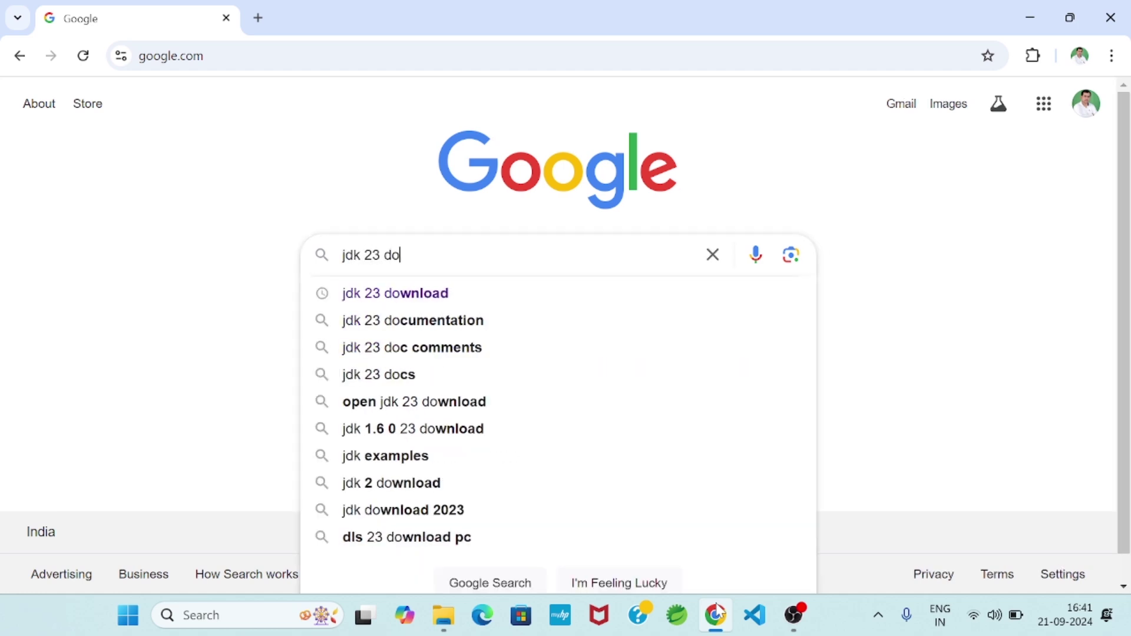
{"action": "left_click", "coordinate": [457, 292]}
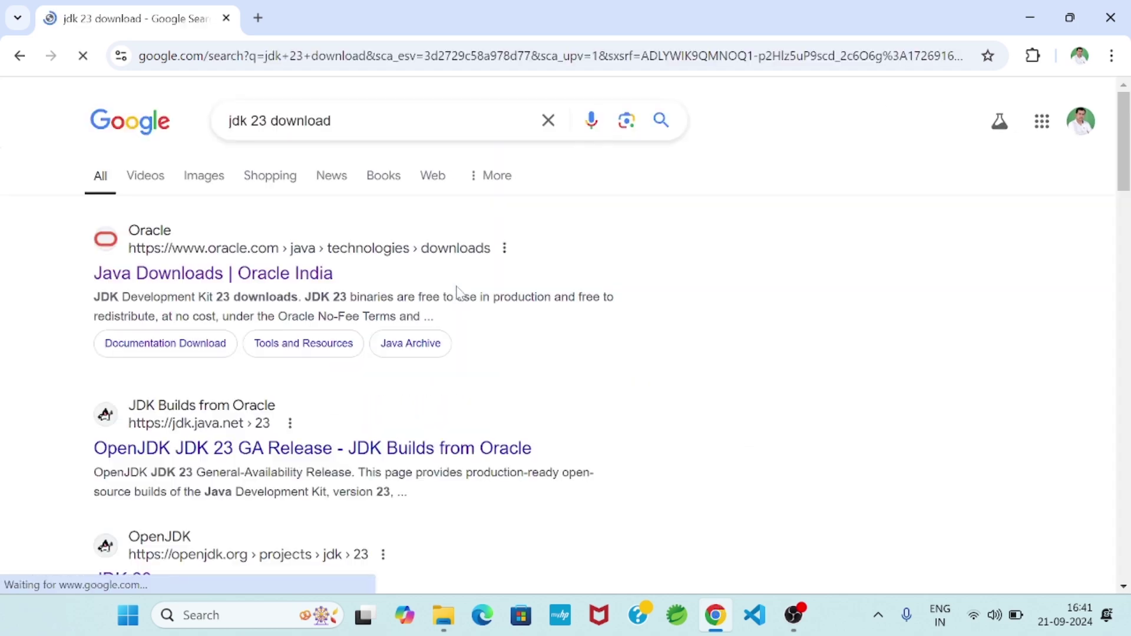
{"action": "right_click", "coordinate": [304, 277]}
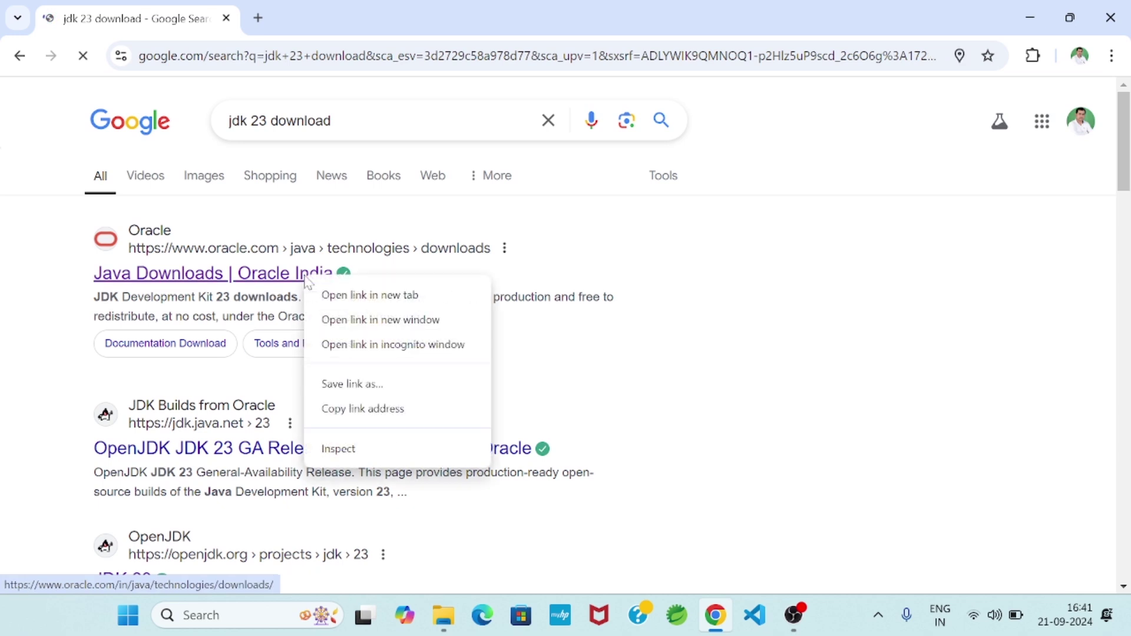
{"action": "left_click", "coordinate": [394, 292]}
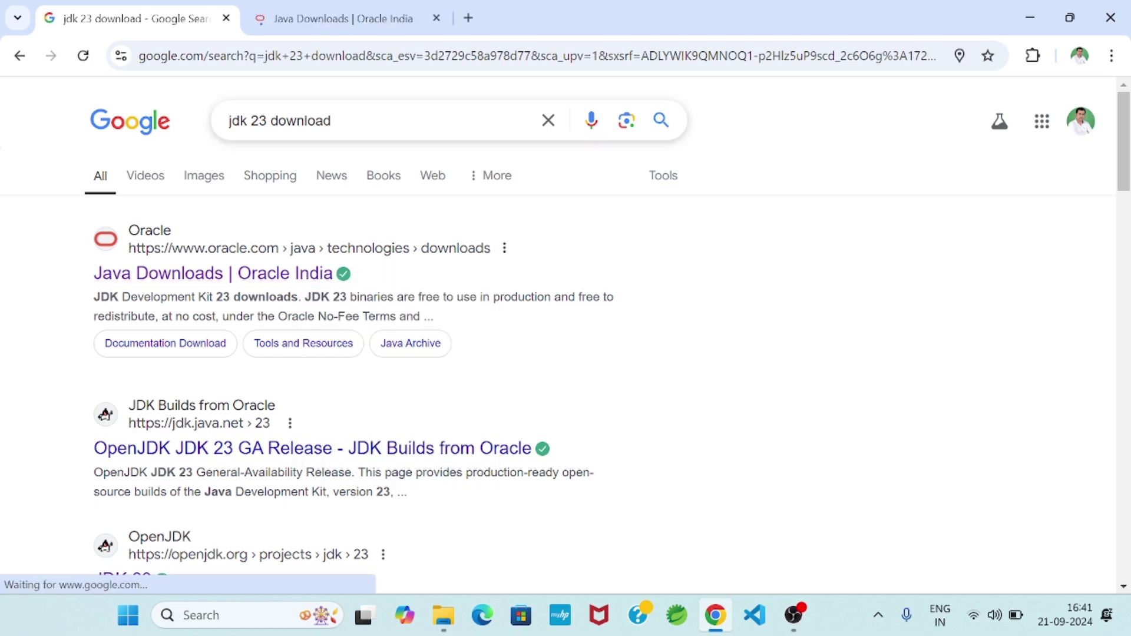
{"action": "left_click", "coordinate": [315, 13]}
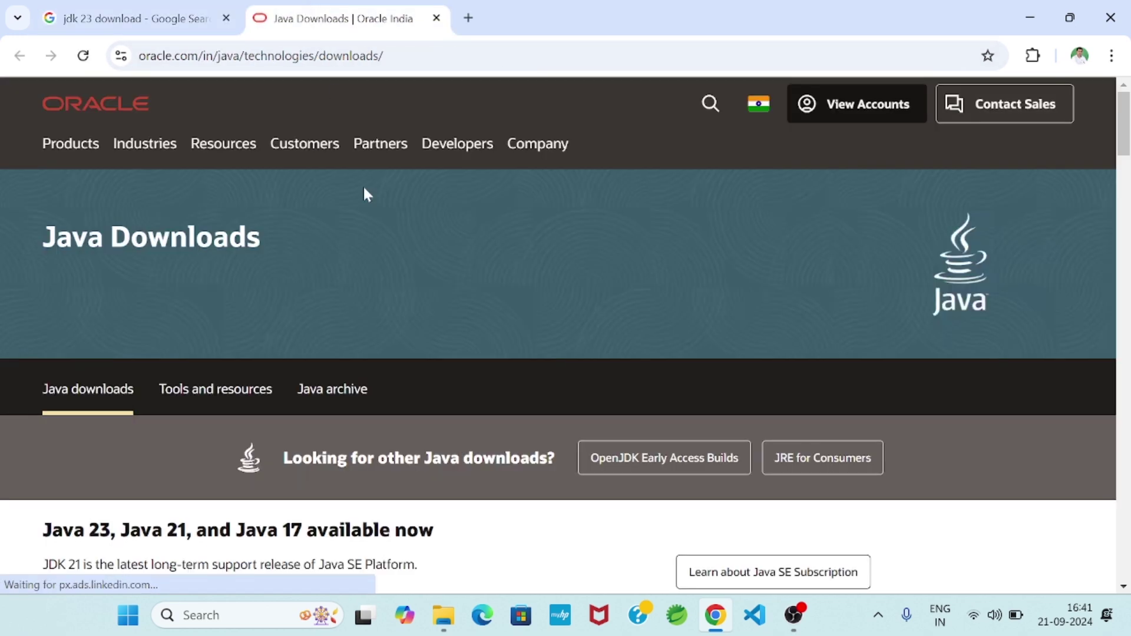
Scroll to the JDK 23 section and display its Windows downloads list.
{"action": "scroll", "coordinate": [436, 318], "scroll_direction": "down", "scroll_amount": 5}
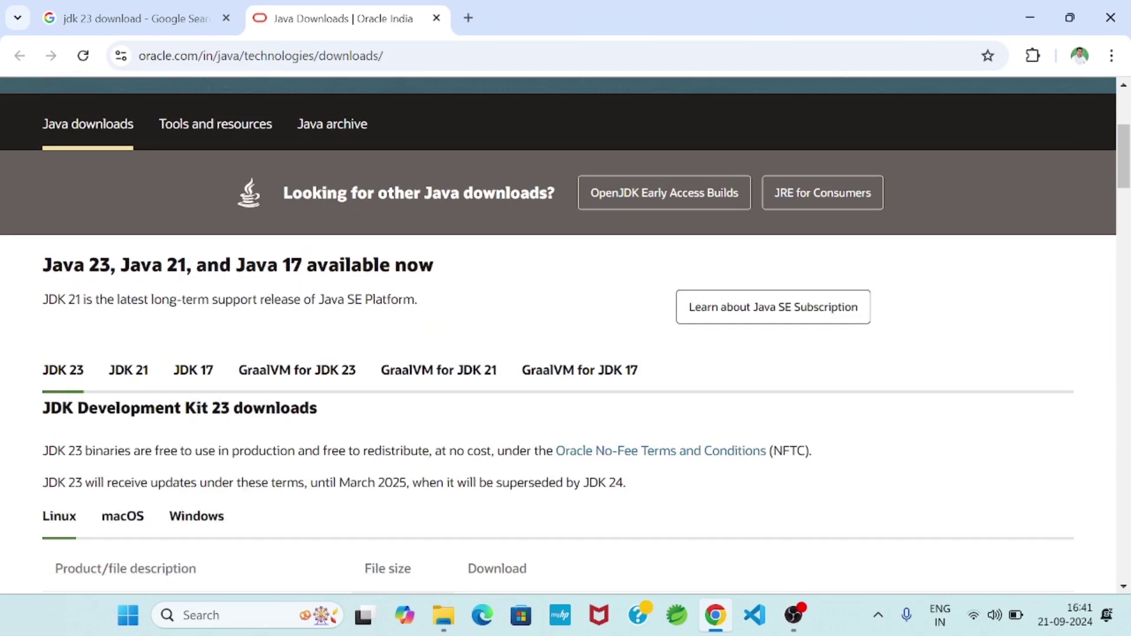
{"action": "scroll", "coordinate": [482, 328], "scroll_direction": "down", "scroll_amount": 3}
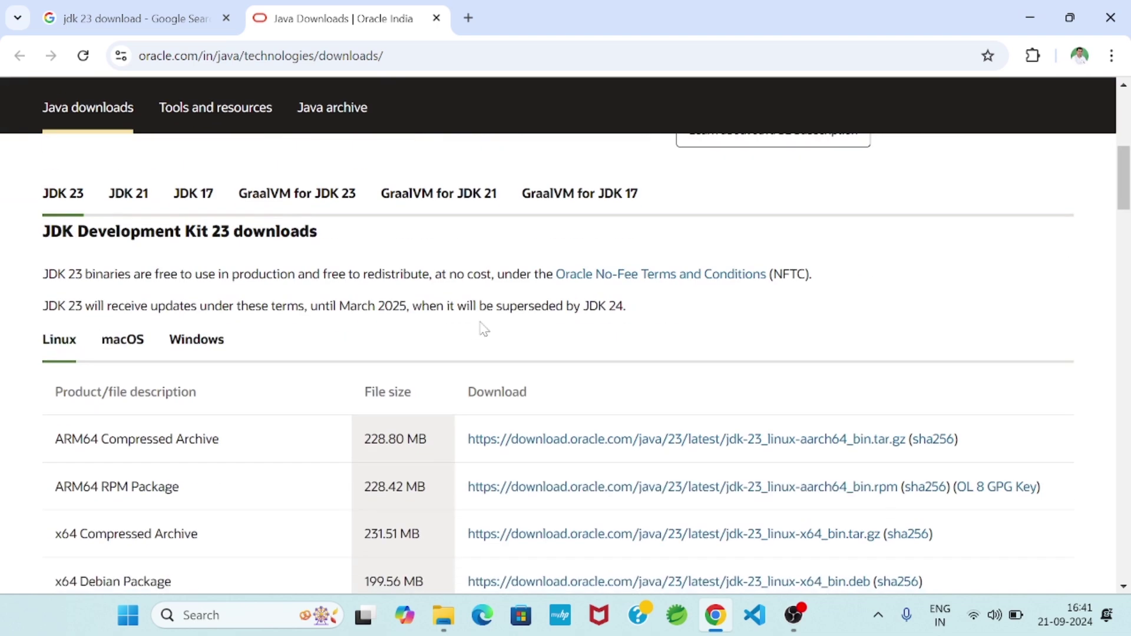
{"action": "left_click", "coordinate": [66, 207]}
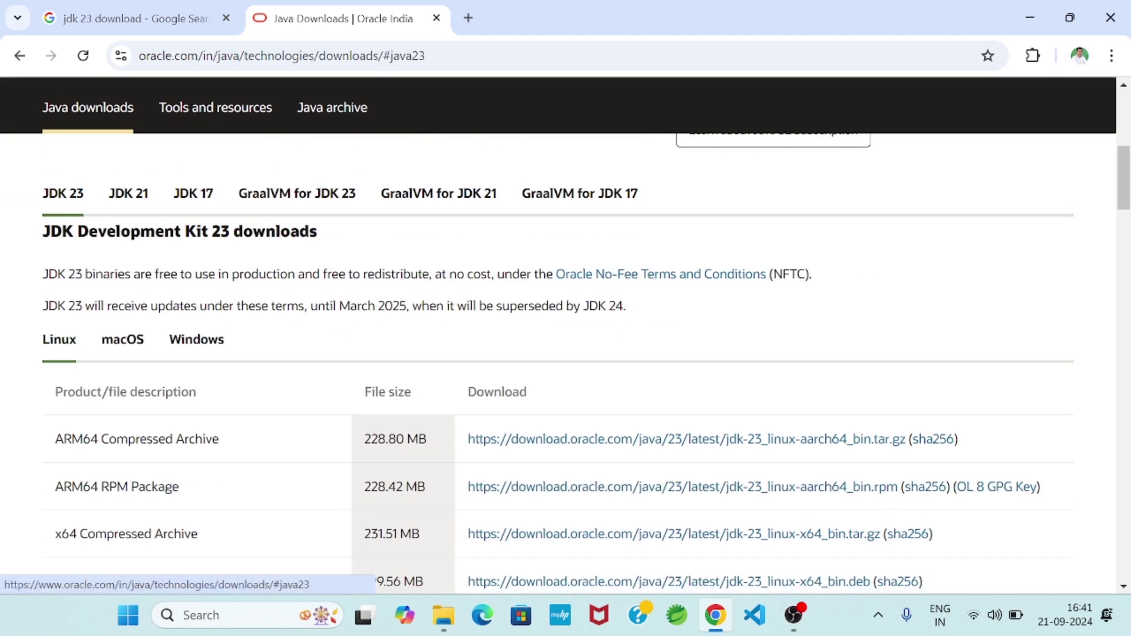
{"action": "scroll", "coordinate": [230, 291], "scroll_direction": "down", "scroll_amount": 1}
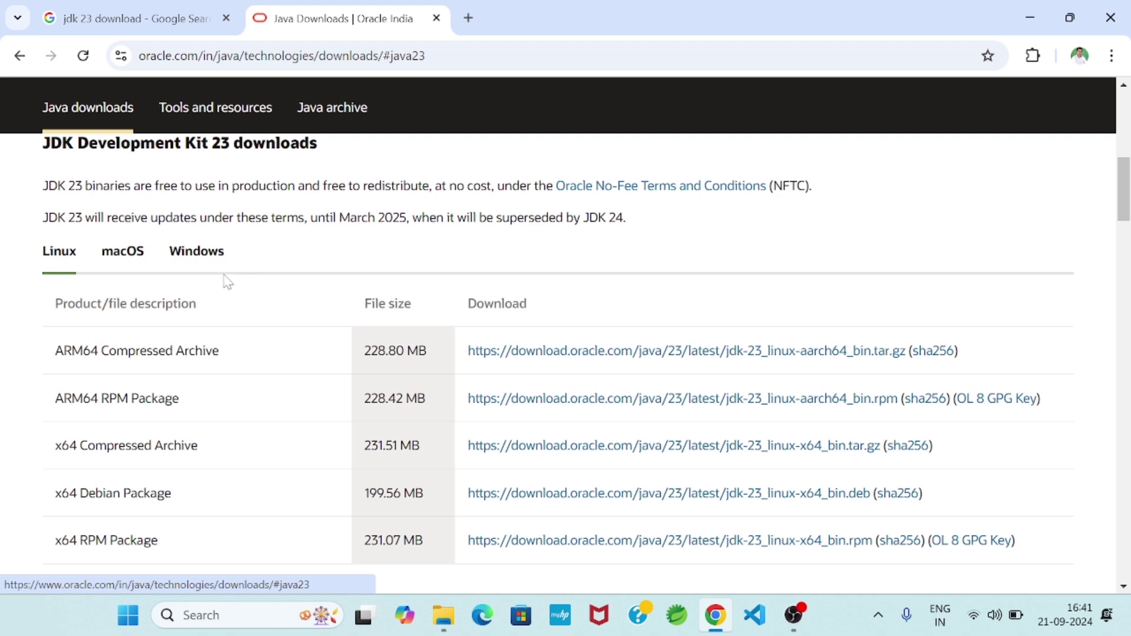
{"action": "left_click", "coordinate": [206, 264]}
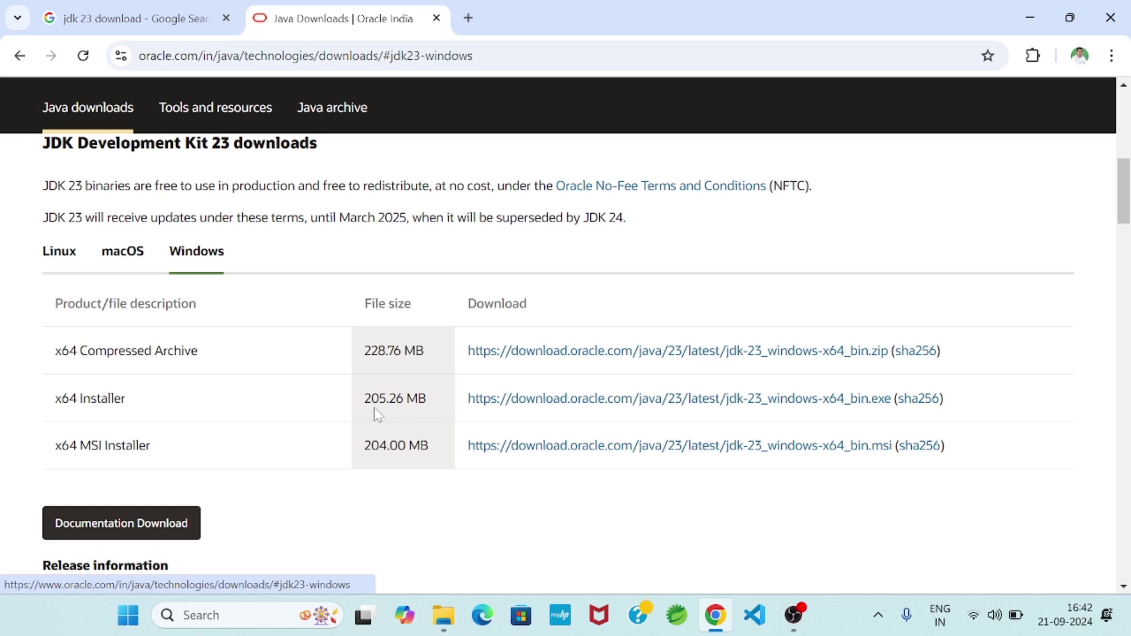
Download the 205 MB x64 installer jdk-23_windows-x64_bin.exe, then bring up File Explorer.
{"action": "left_click", "coordinate": [601, 403]}
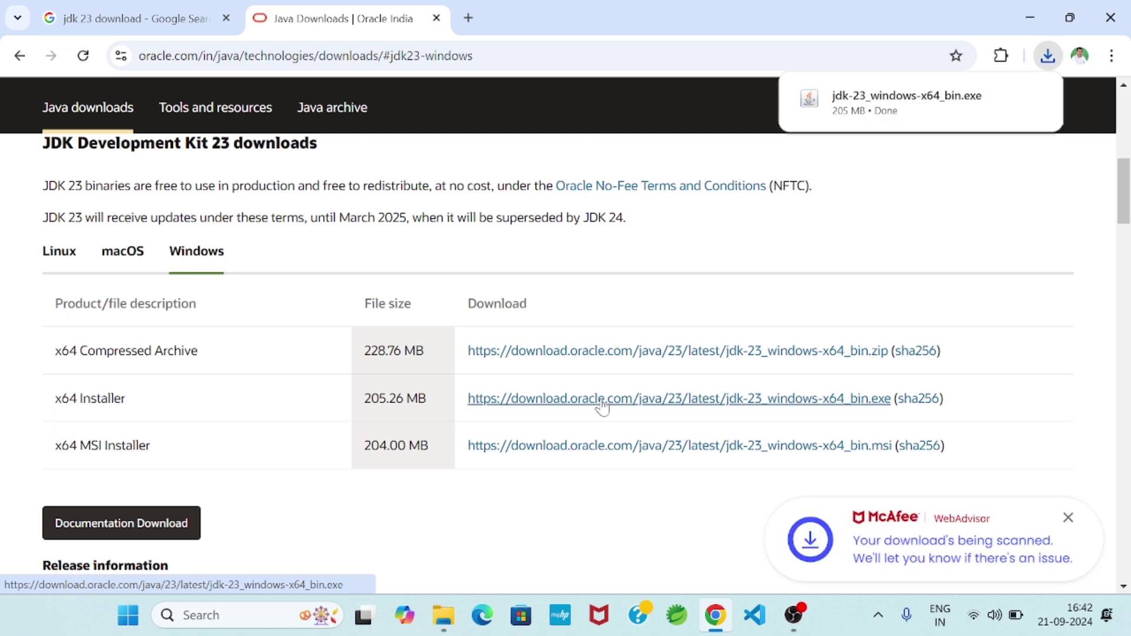
{"action": "left_click", "coordinate": [443, 615]}
Go to the Downloads folder and launch jdk-23_windows-x64_bin.
{"action": "left_click", "coordinate": [80, 234]}
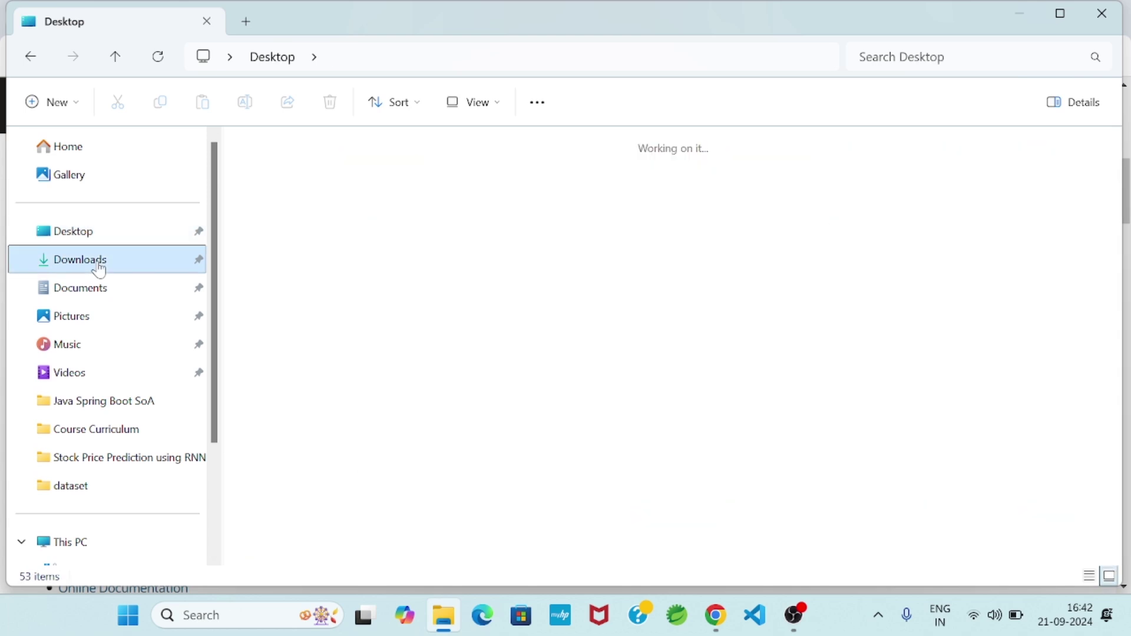
{"action": "left_click", "coordinate": [100, 263]}
{"action": "left_click", "coordinate": [355, 168]}
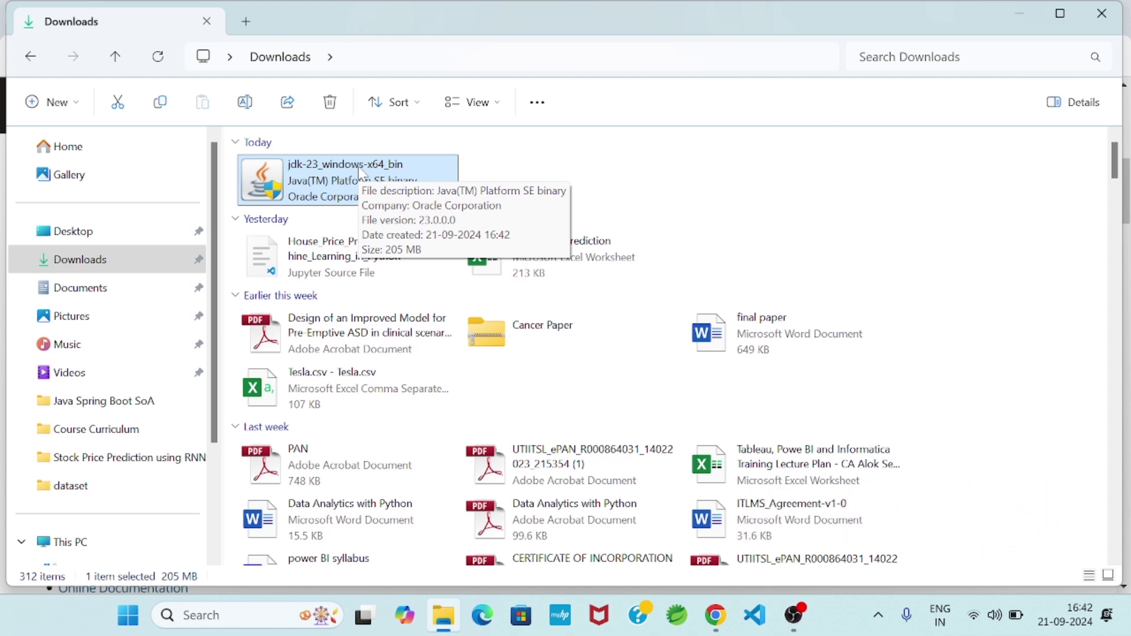
{"action": "double_click", "coordinate": [361, 172]}
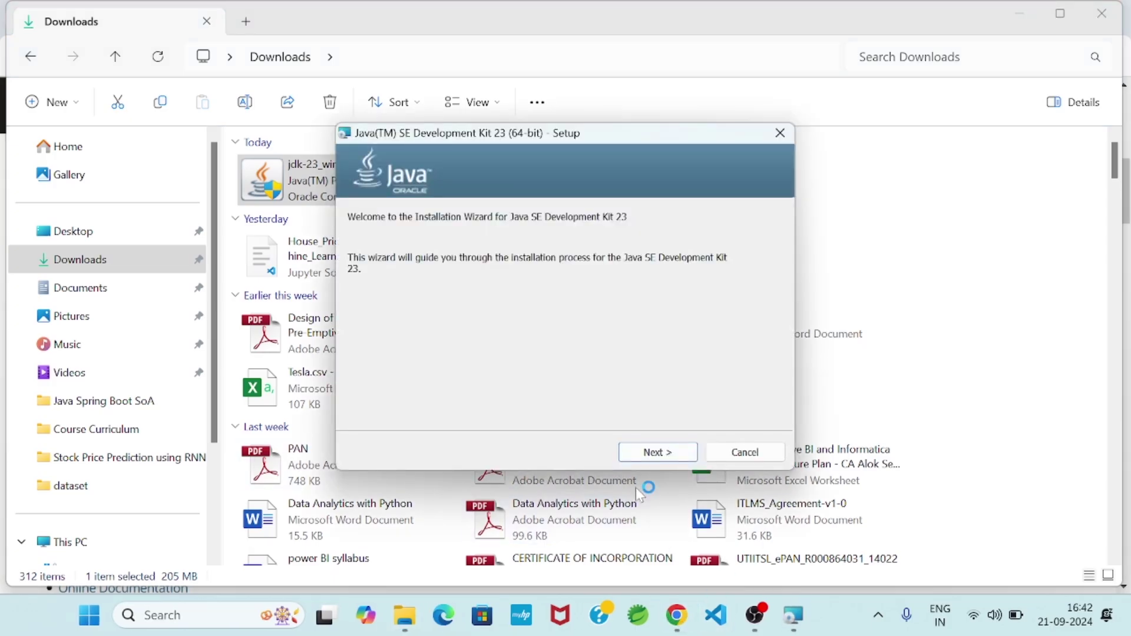
Install JDK 23 to the default C:\Program Files\Java\jdk-23\ folder and close the finished setup.
{"action": "left_click", "coordinate": [655, 452]}
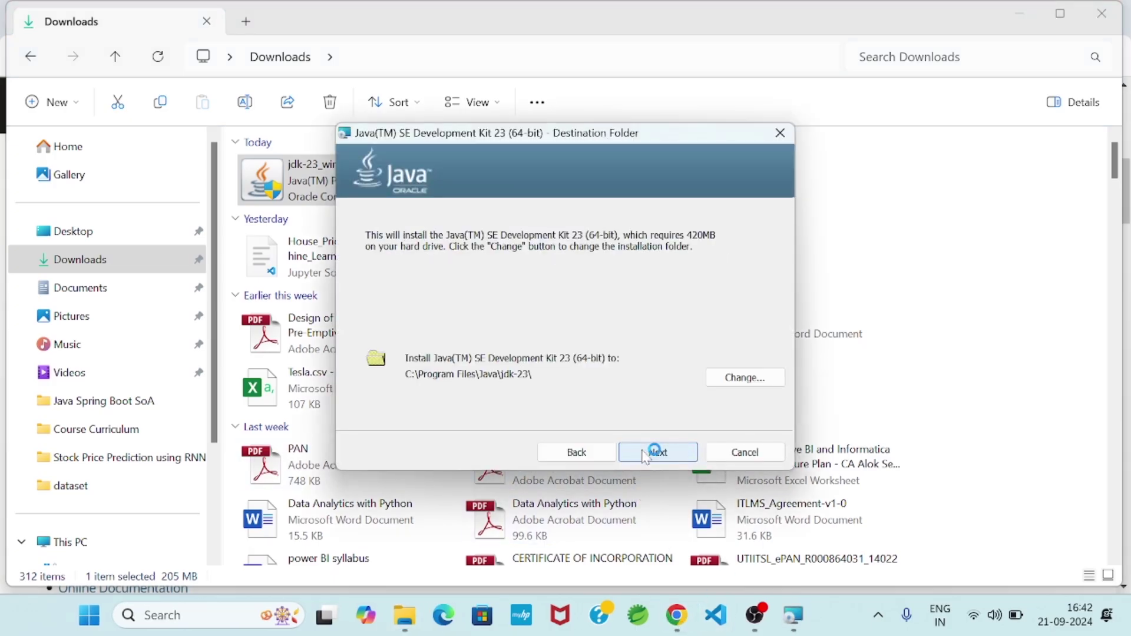
{"action": "left_click", "coordinate": [643, 454]}
{"action": "mouse_move", "coordinate": [679, 629]}
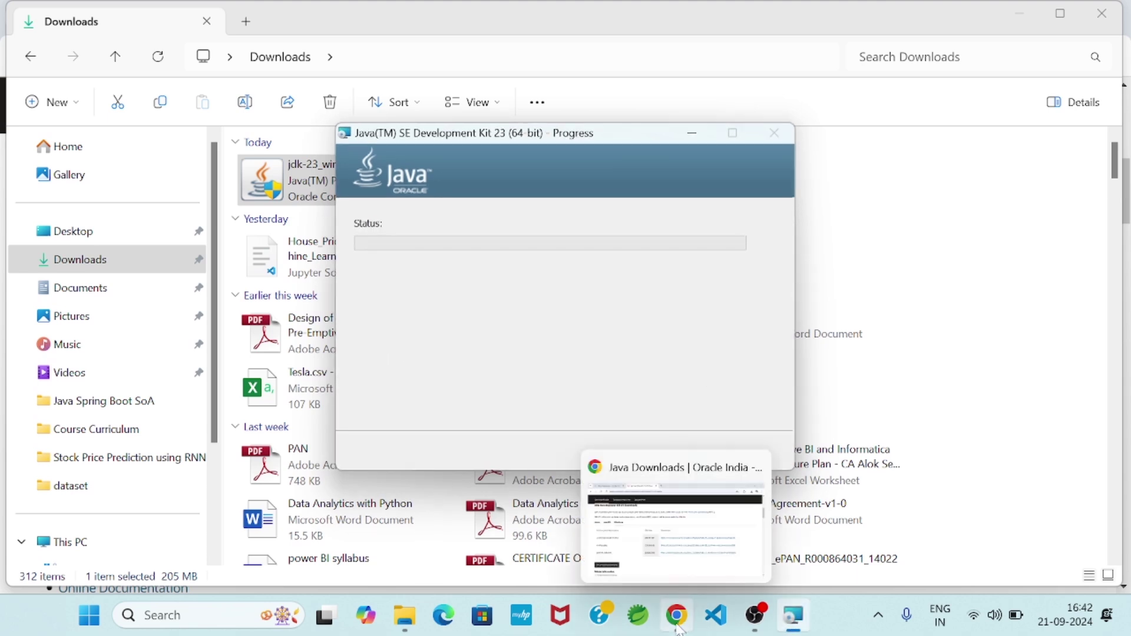
{"action": "left_click", "coordinate": [631, 555]}
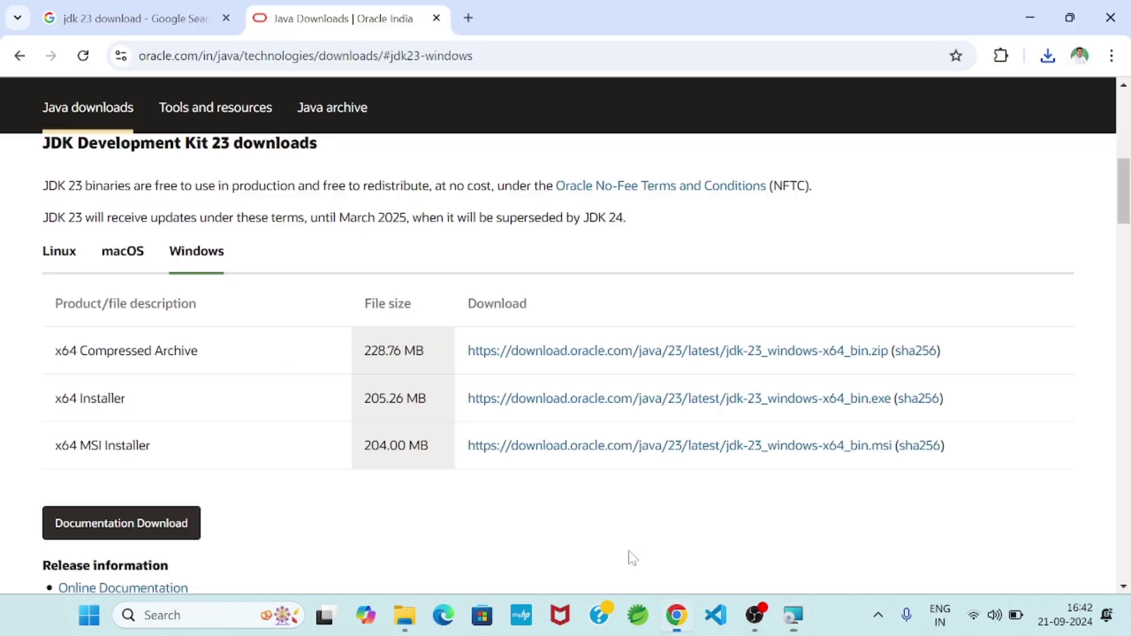
{"action": "left_click", "coordinate": [794, 616]}
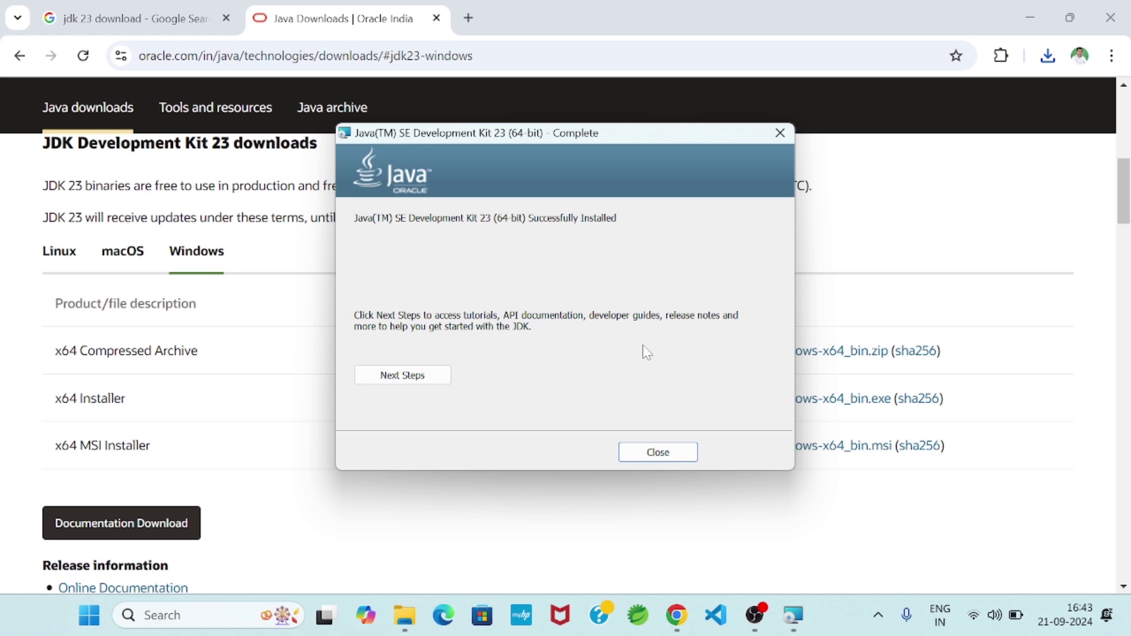
{"action": "left_click", "coordinate": [638, 455]}
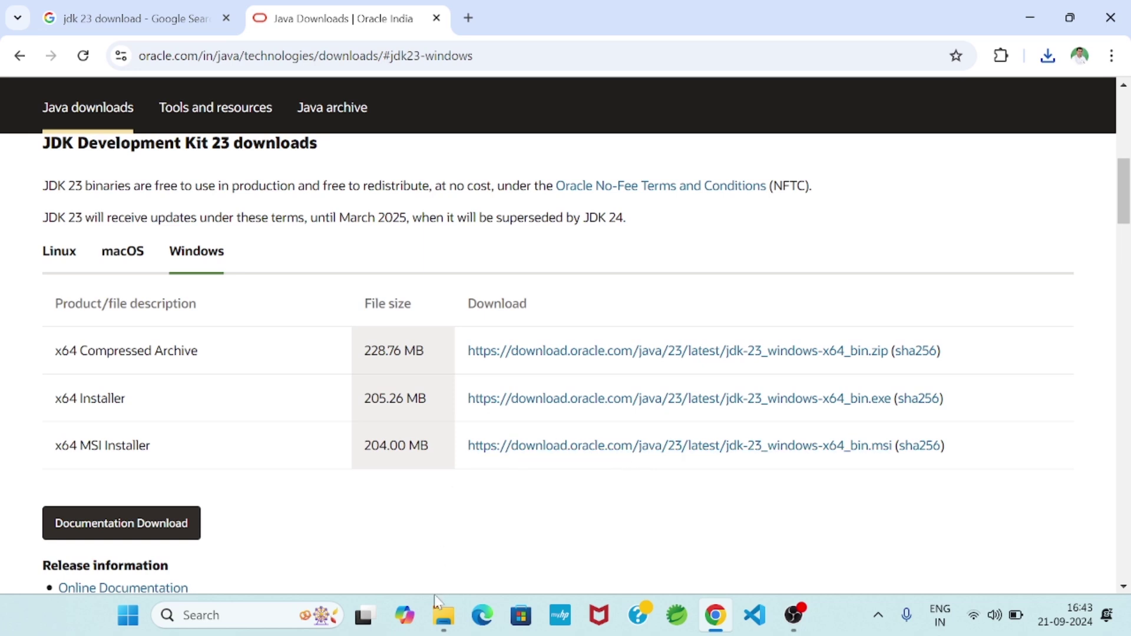
Browse in File Explorer to C:\Program Files\Java\jdk-23\bin.
{"action": "mouse_move", "coordinate": [443, 618]}
{"action": "left_click", "coordinate": [443, 617]}
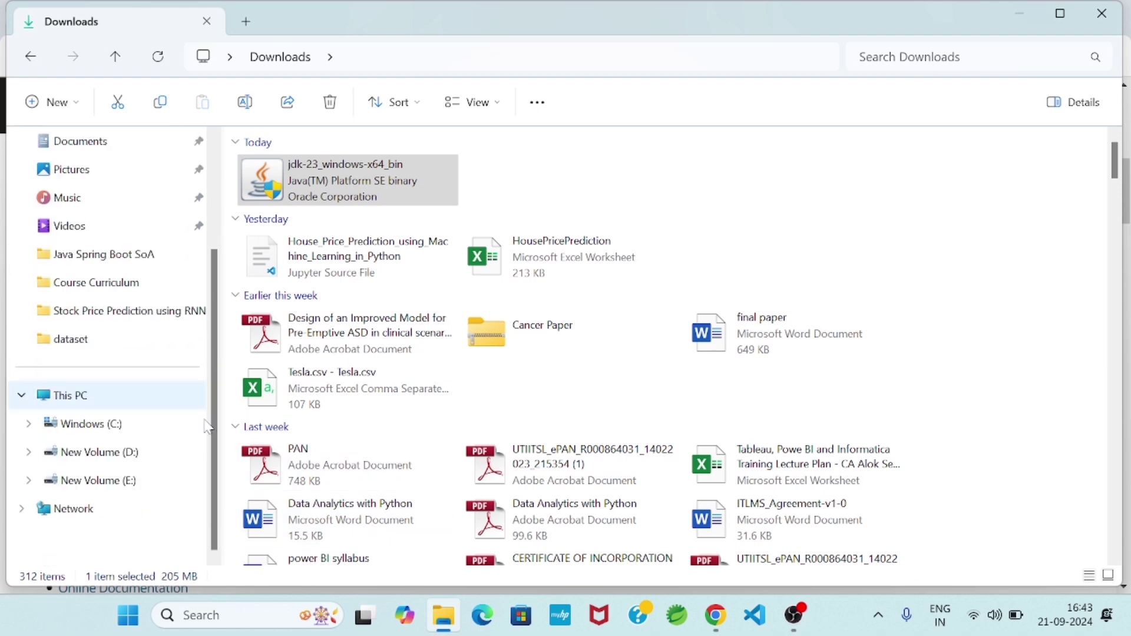
{"action": "left_click", "coordinate": [137, 424]}
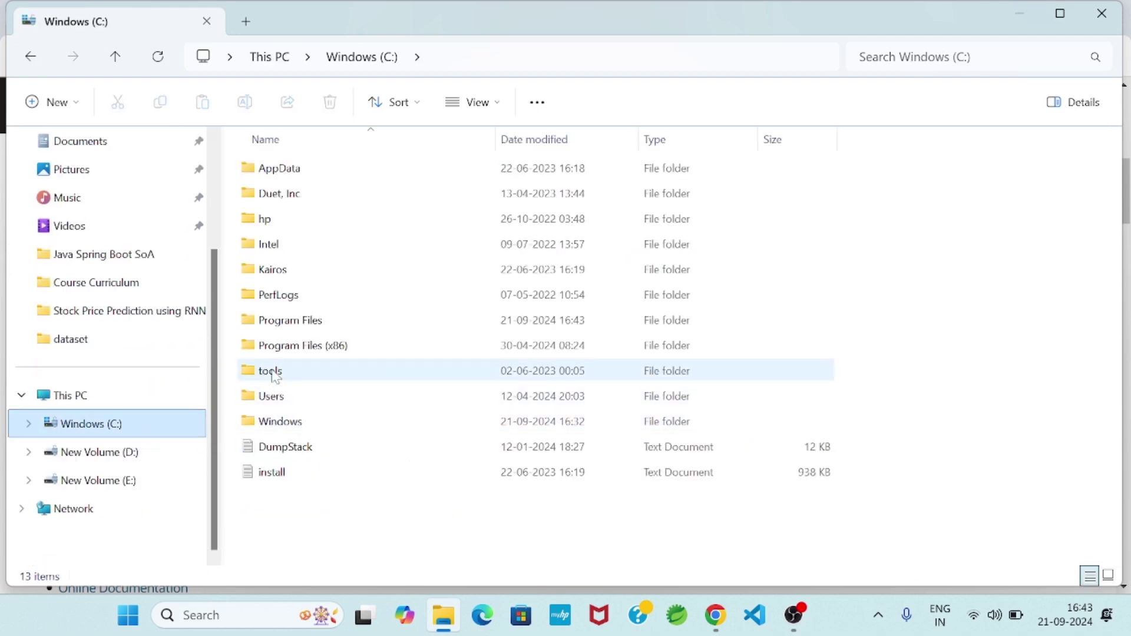
{"action": "double_click", "coordinate": [300, 323]}
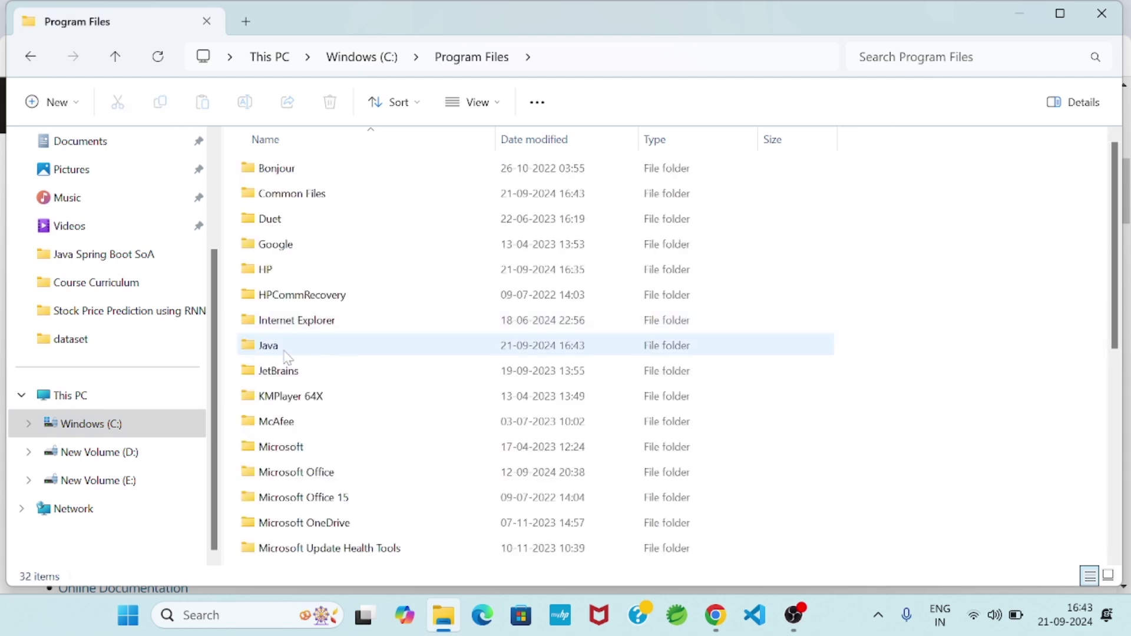
{"action": "double_click", "coordinate": [285, 350]}
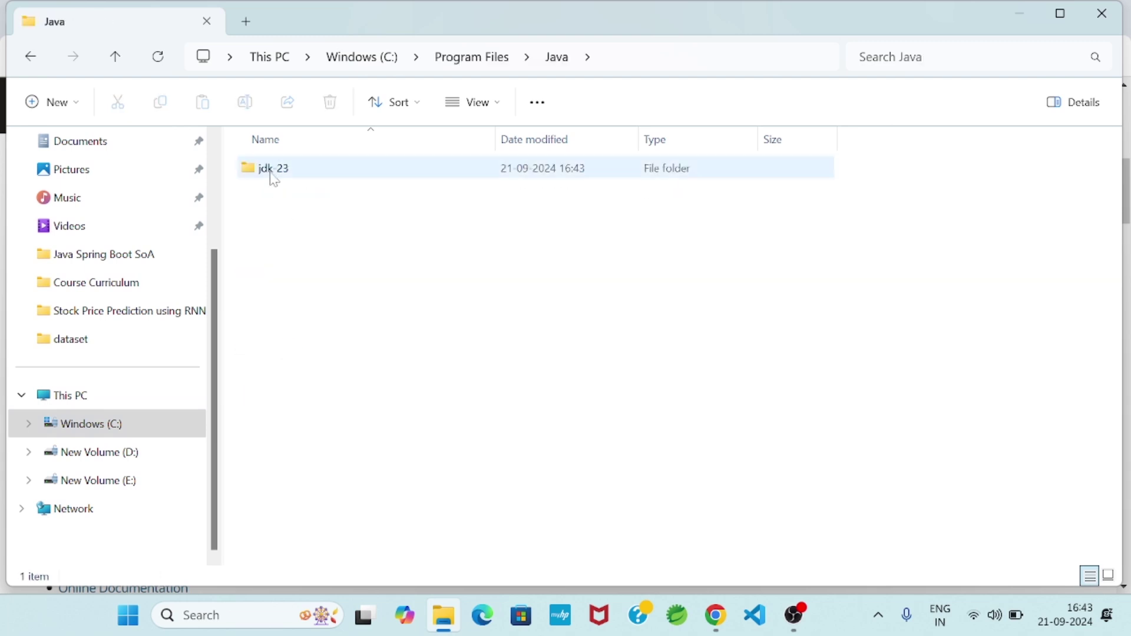
{"action": "double_click", "coordinate": [272, 175]}
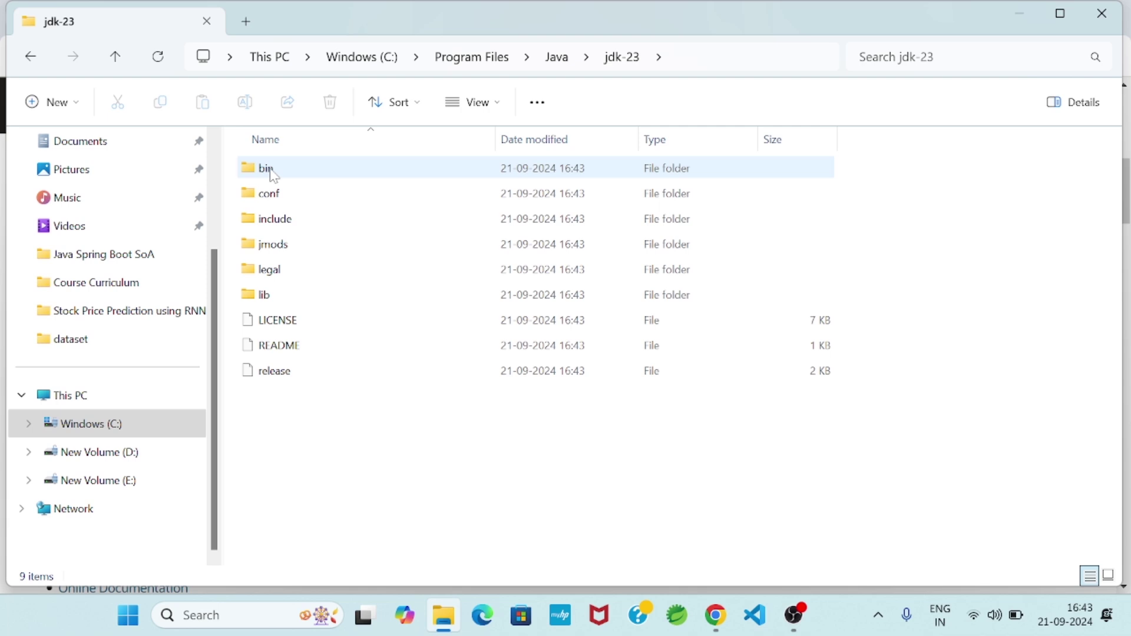
{"action": "double_click", "coordinate": [275, 171]}
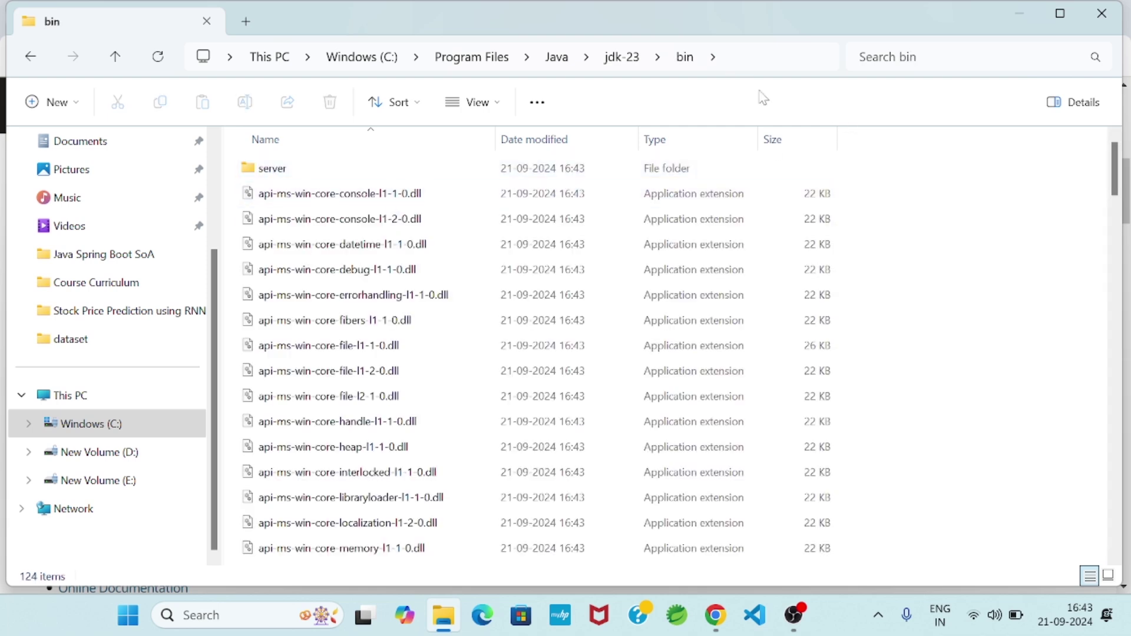
Copy the bin folder's full path from the address bar and bring up System About.
{"action": "left_click", "coordinate": [791, 64]}
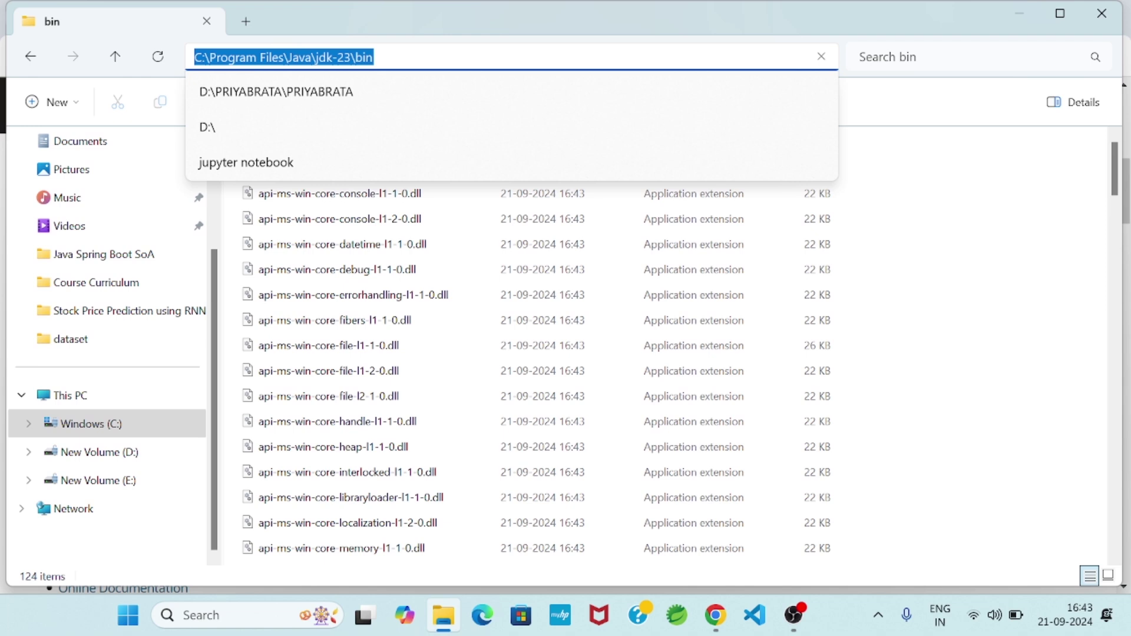
{"action": "right_click", "coordinate": [331, 59]}
{"action": "left_click", "coordinate": [375, 102]}
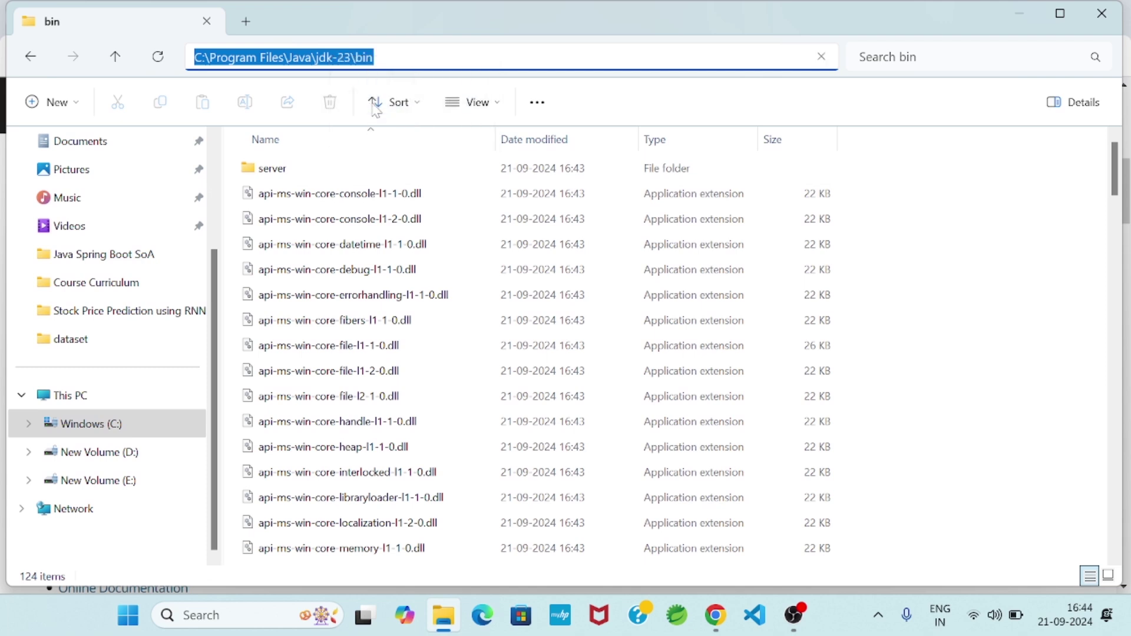
{"action": "right_click", "coordinate": [100, 399]}
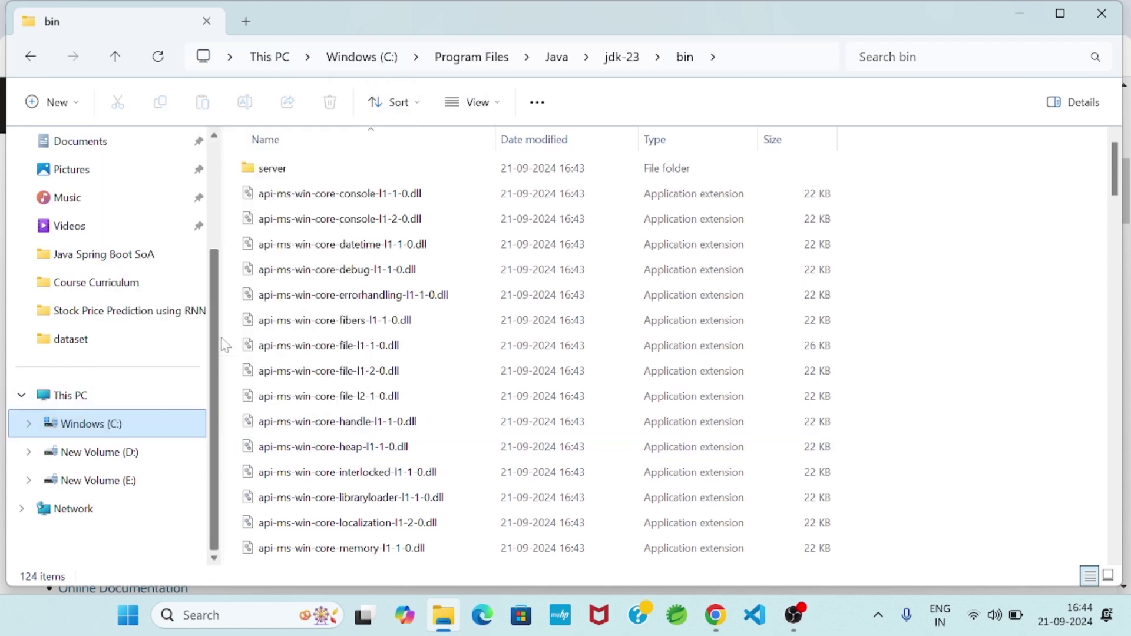
{"action": "key", "text": "super+Pause"}
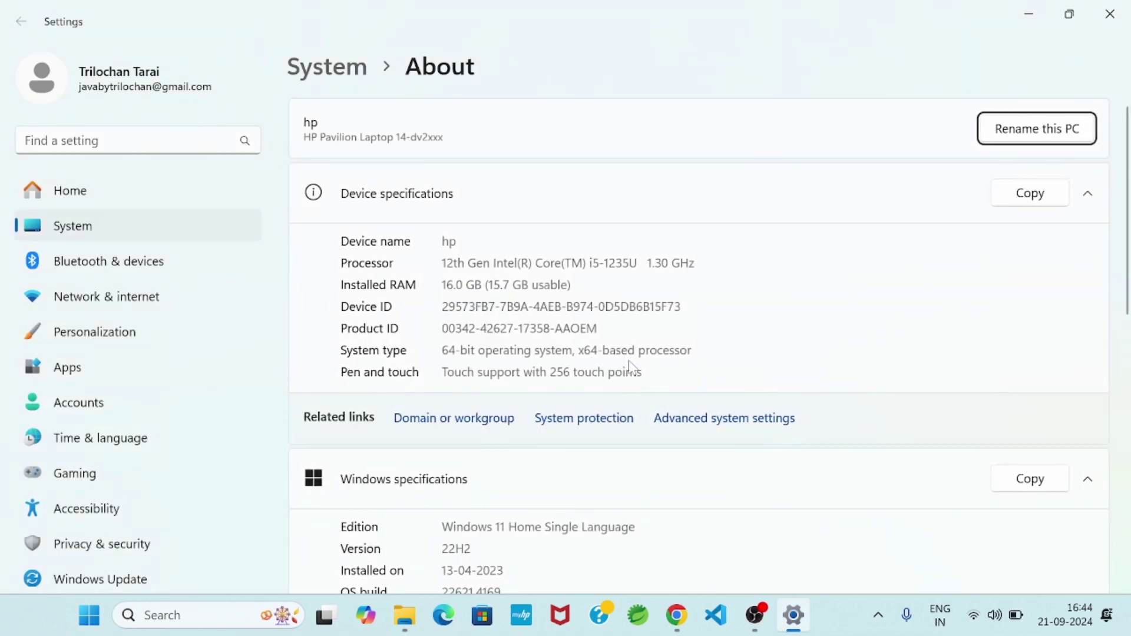
Reach Environment Variables and open the system Path variable in its text editor.
{"action": "left_click", "coordinate": [677, 419]}
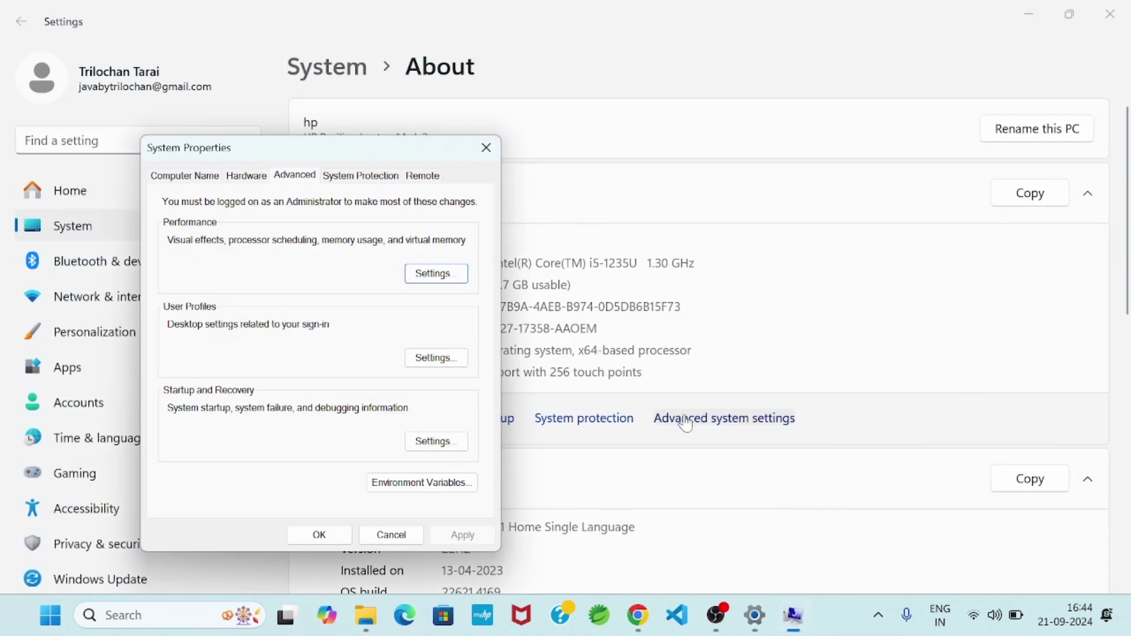
{"action": "left_click", "coordinate": [415, 483]}
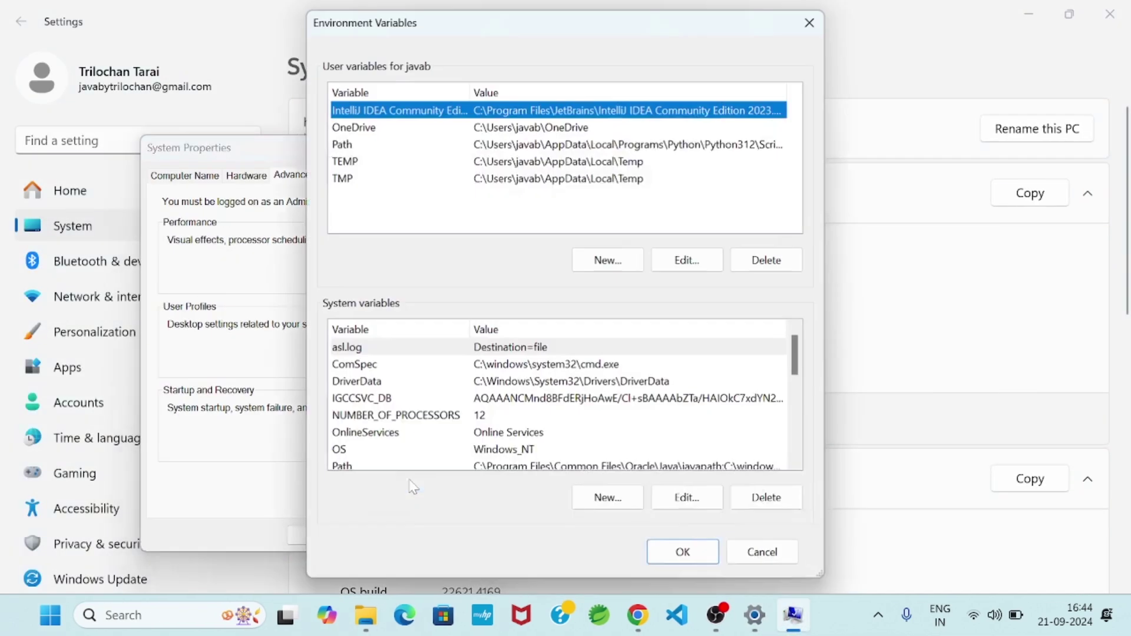
{"action": "scroll", "coordinate": [505, 418], "scroll_direction": "down", "scroll_amount": 1}
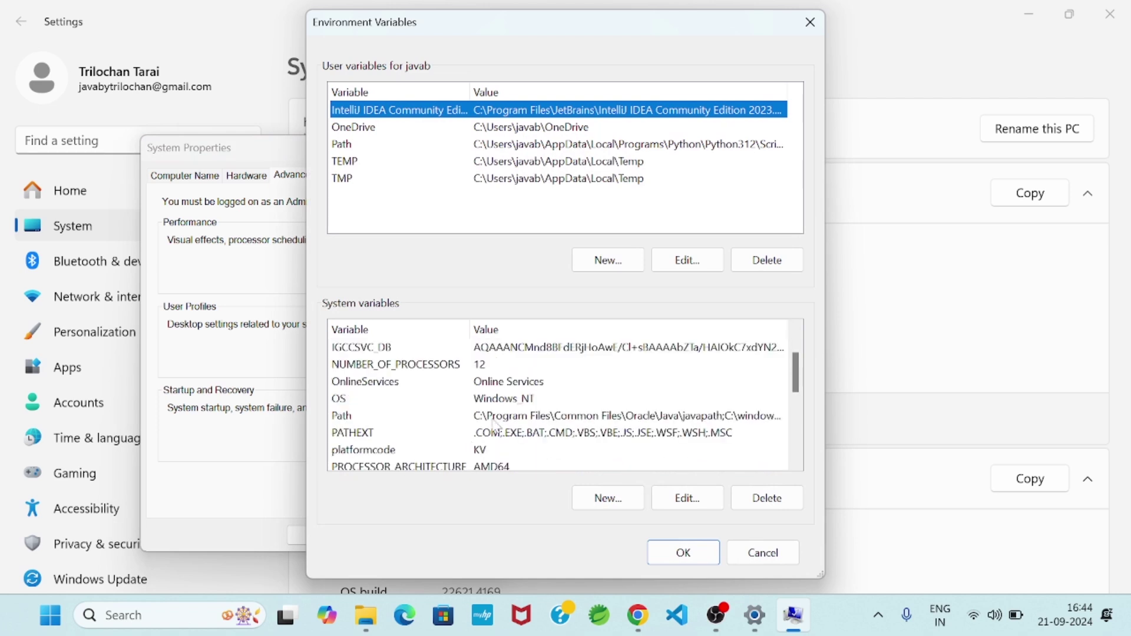
{"action": "double_click", "coordinate": [495, 424]}
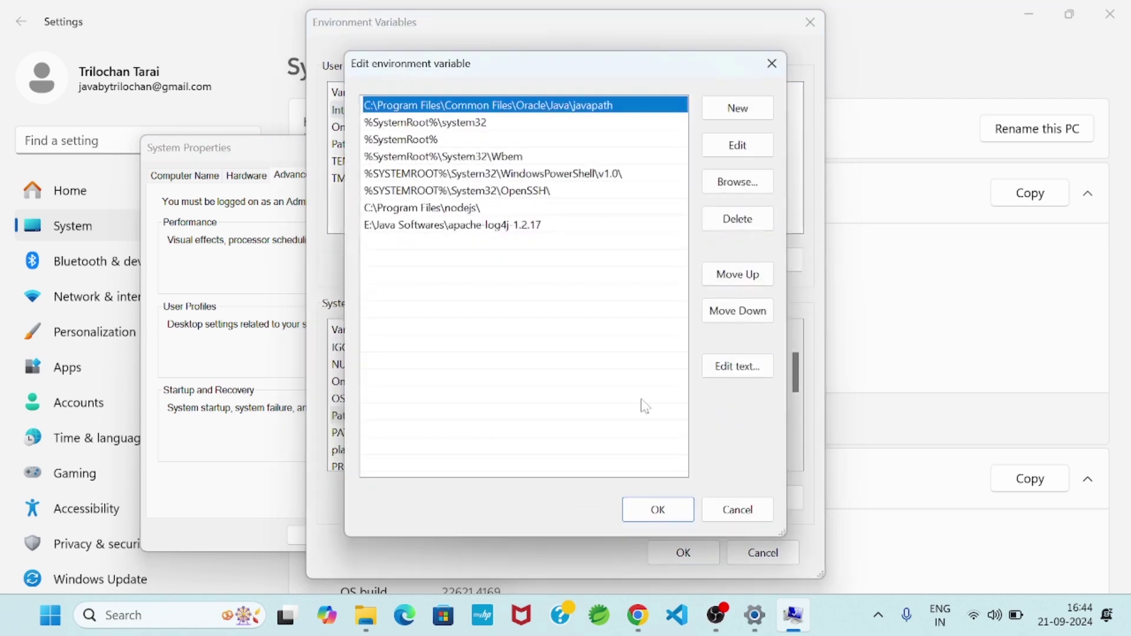
{"action": "left_click", "coordinate": [737, 366]}
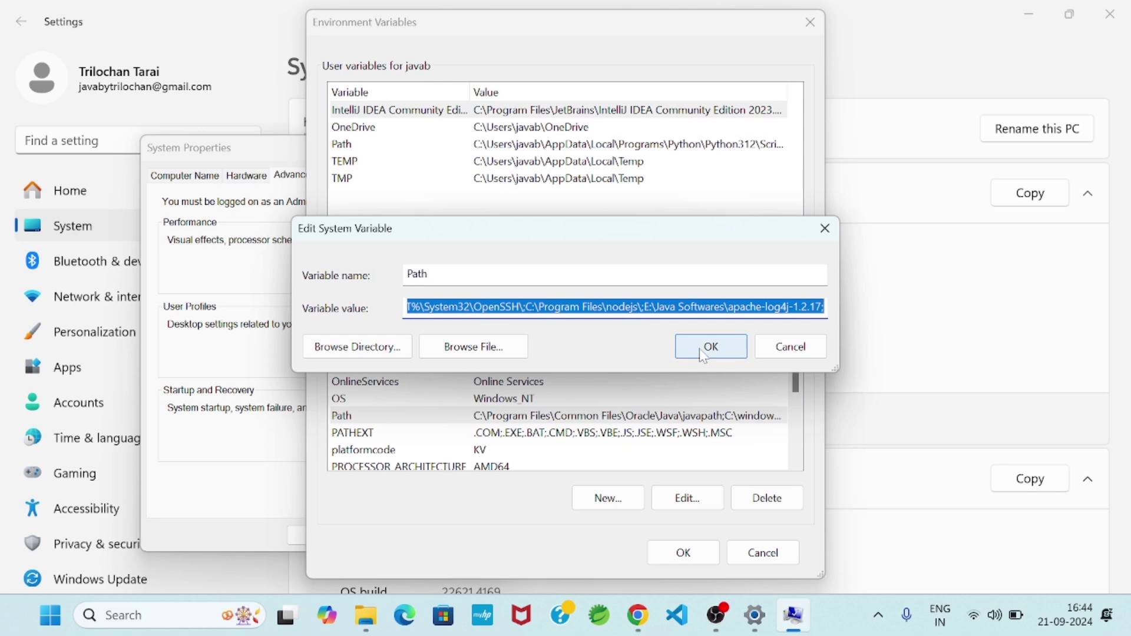
{"action": "left_click", "coordinate": [703, 353]}
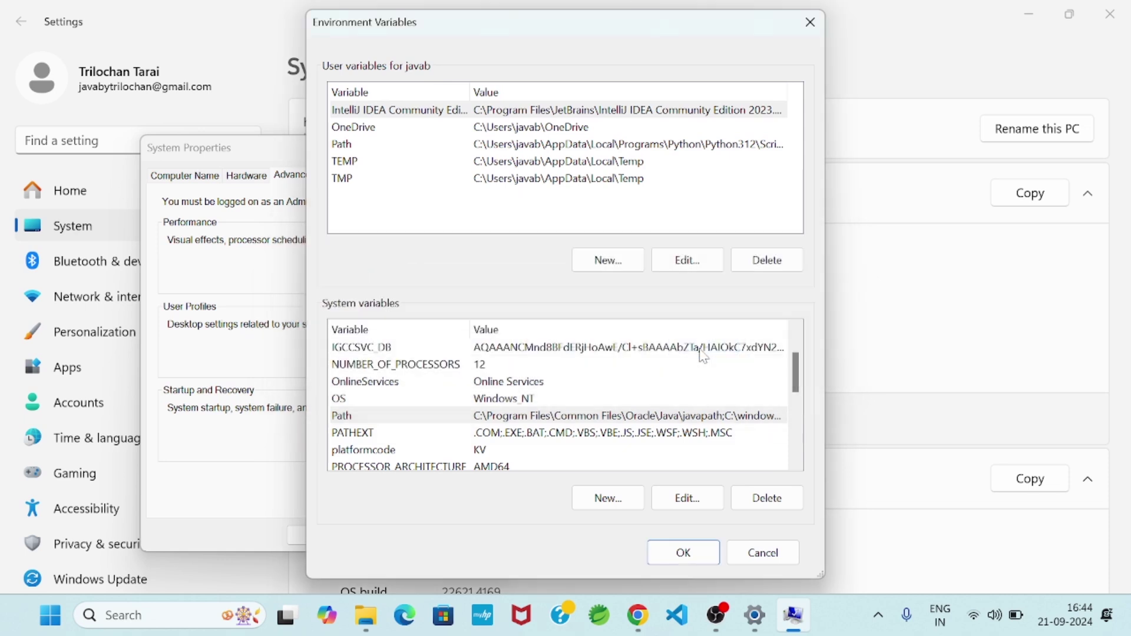
Append C:\Program Files\Java\jdk-23\bin to the system Path and confirm all dialogs.
{"action": "double_click", "coordinate": [531, 417]}
{"action": "left_click", "coordinate": [737, 366]}
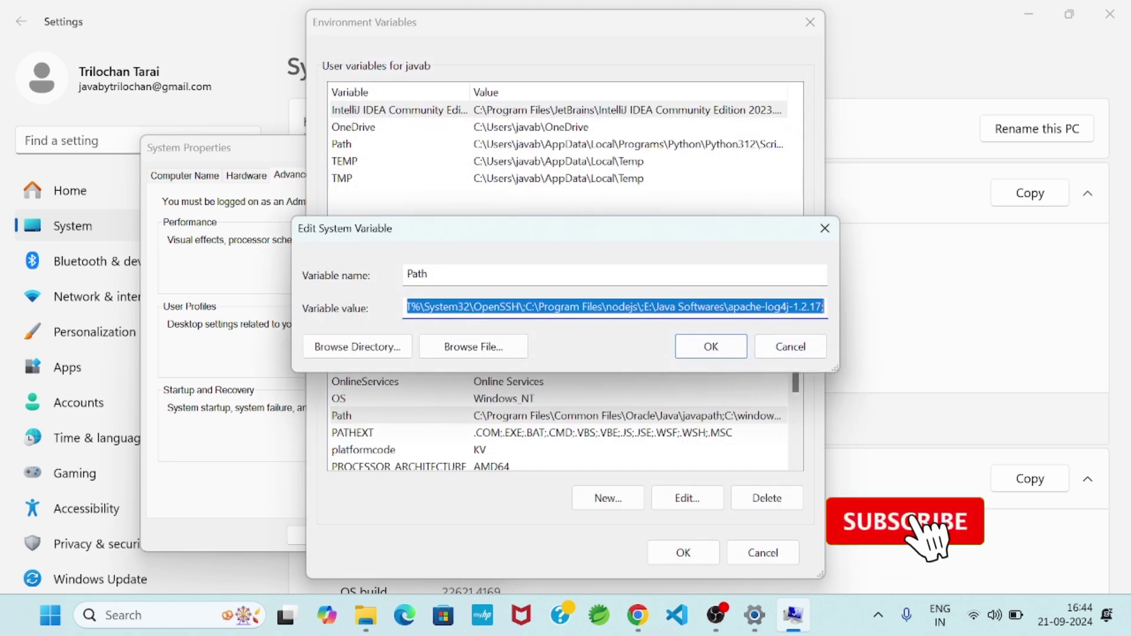
{"action": "key", "text": "End"}
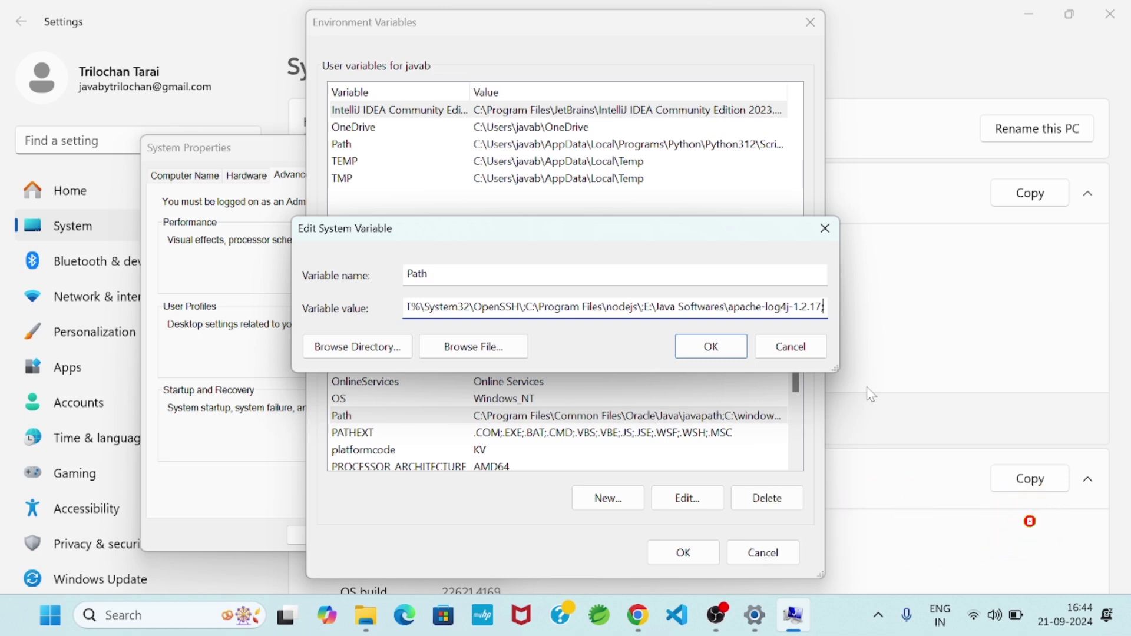
{"action": "key", "text": "ctrl+v"}
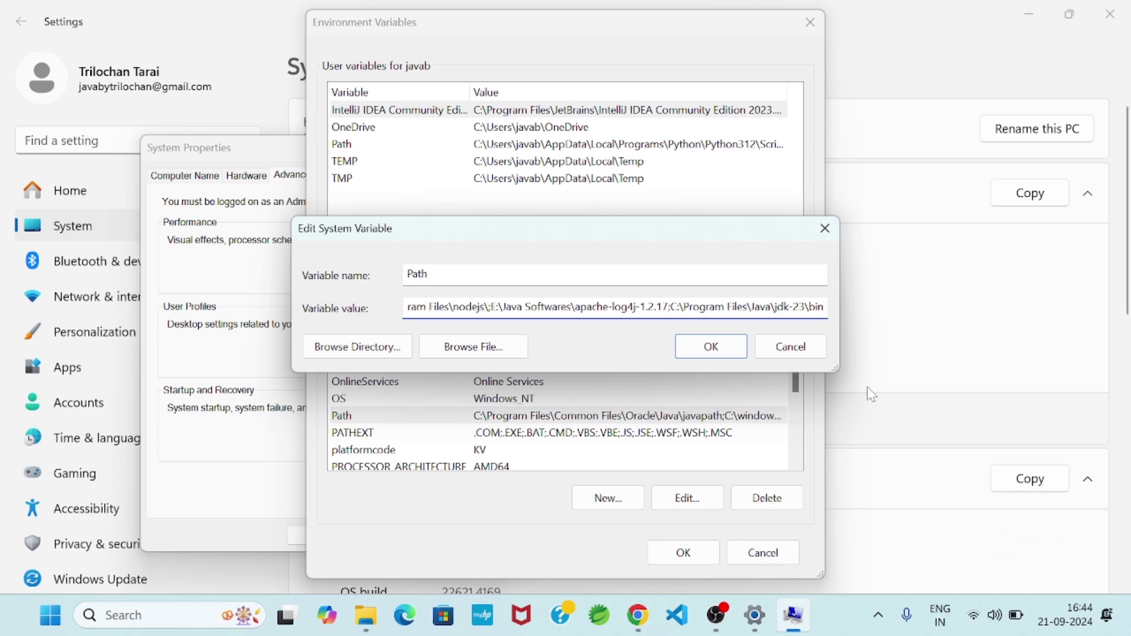
{"action": "left_click", "coordinate": [708, 351]}
{"action": "left_click", "coordinate": [682, 552]}
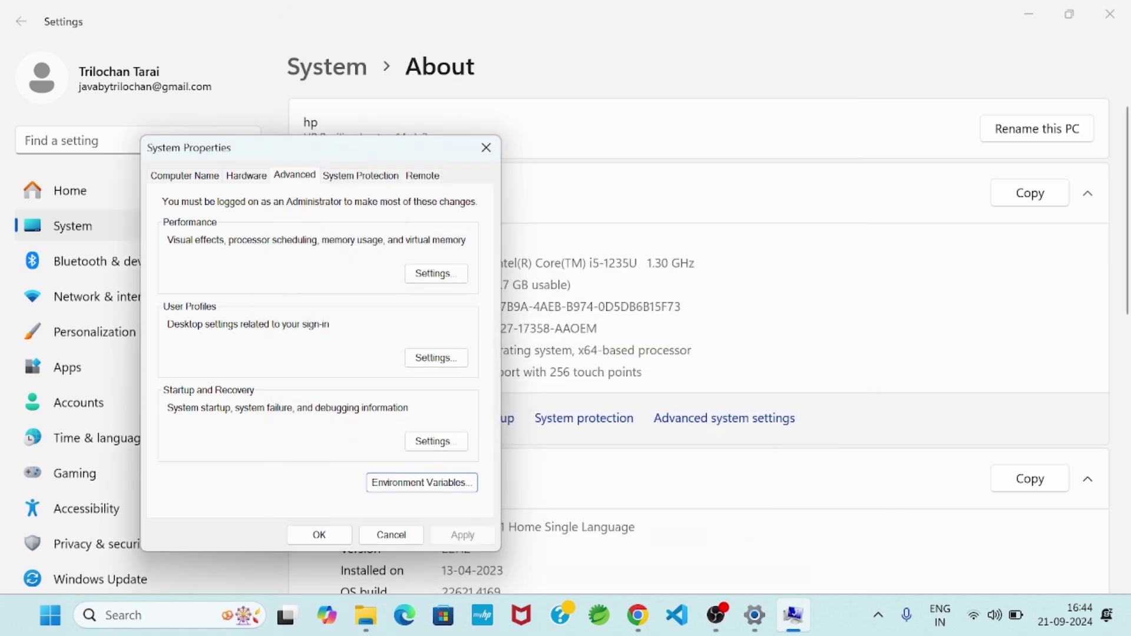
{"action": "left_click", "coordinate": [318, 536]}
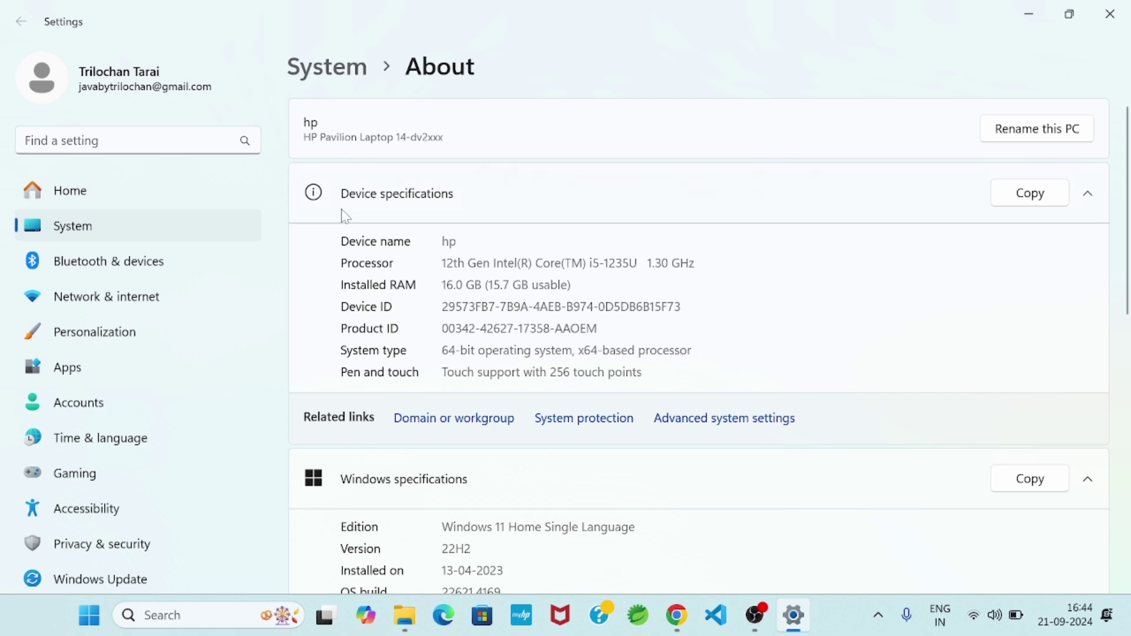
{"action": "left_click", "coordinate": [88, 630]}
{"action": "type", "text": "con"}
{"action": "key", "text": "Return"}
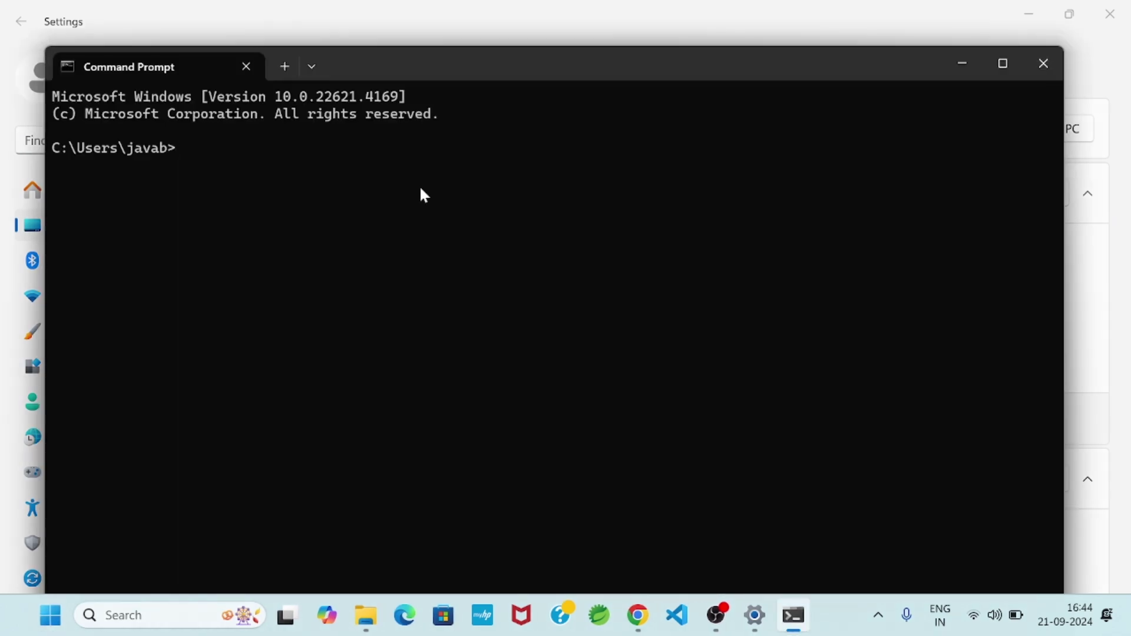
{"action": "type", "text": "java --version"}
{"action": "key", "text": "Return"}
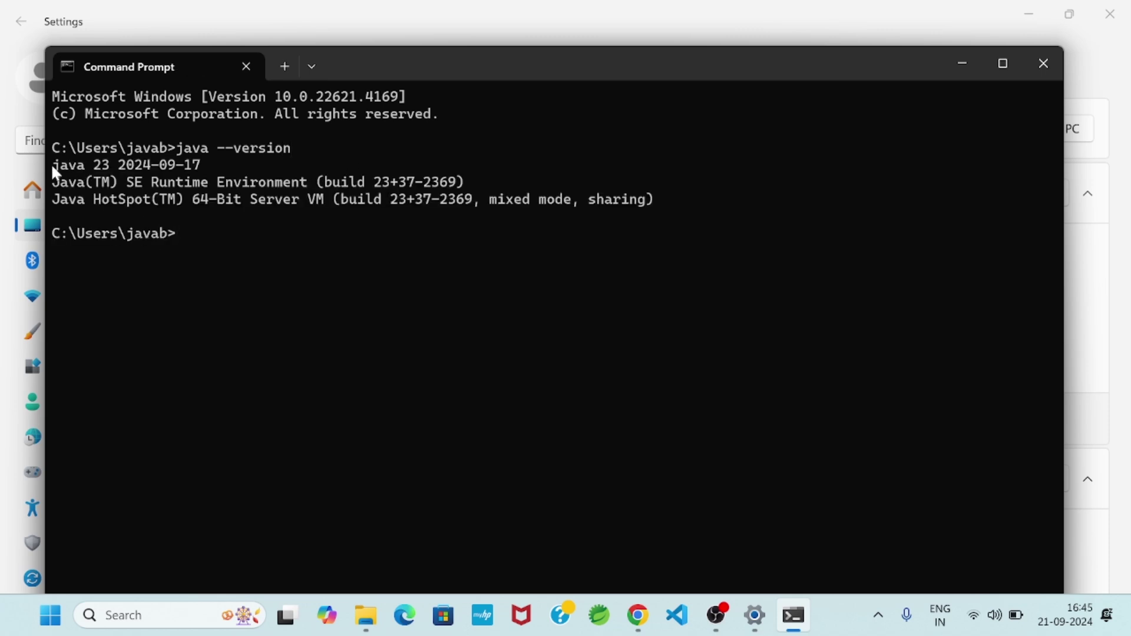
{"action": "left_click_drag", "start_coordinate": [51, 164], "coordinate": [107, 171]}
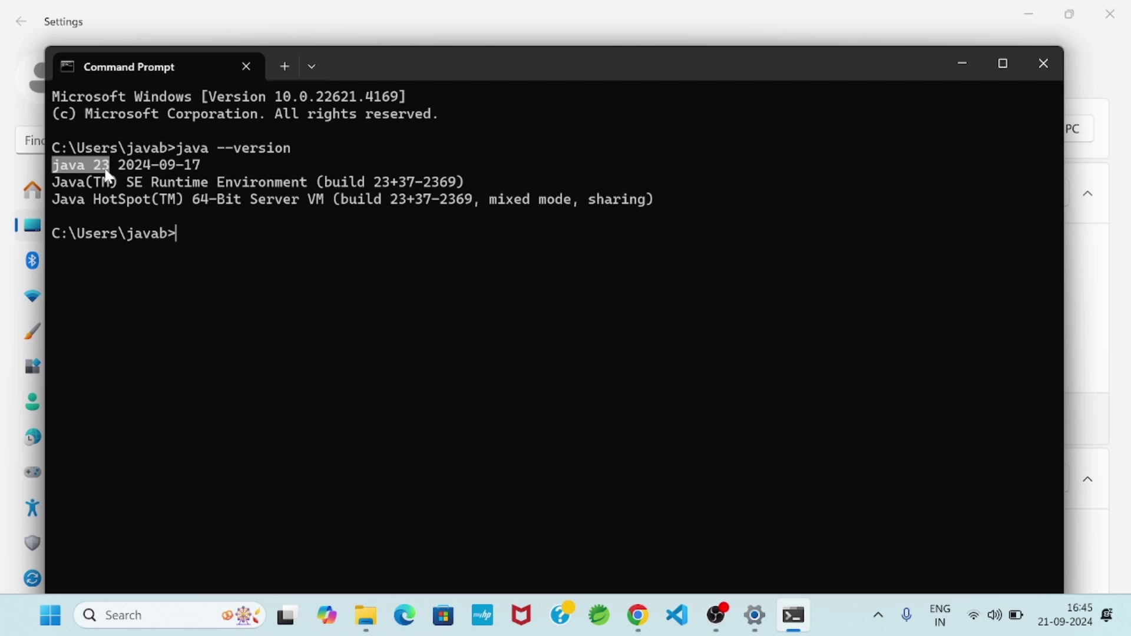